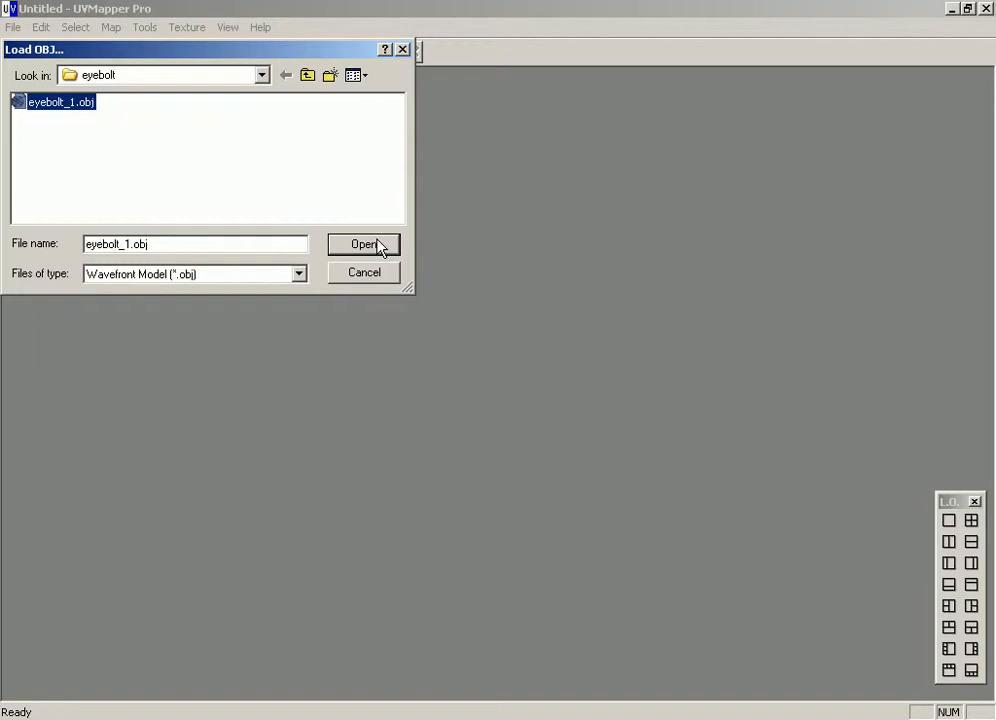
Load the eyebolt_1.obj model and dismiss its statistics.
click(363, 246)
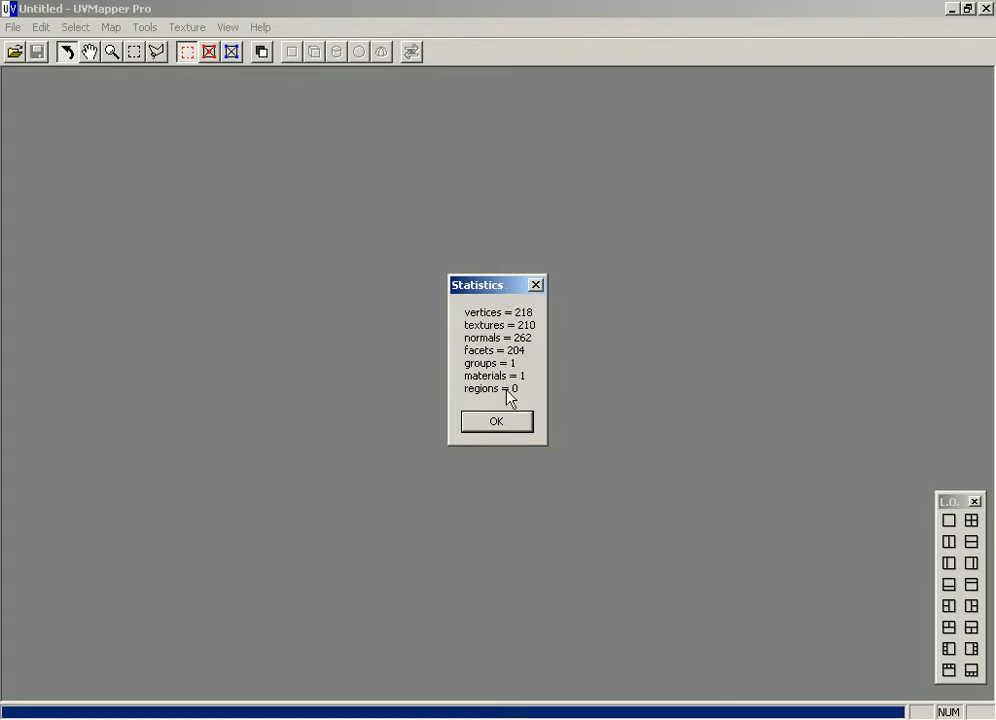
click(507, 428)
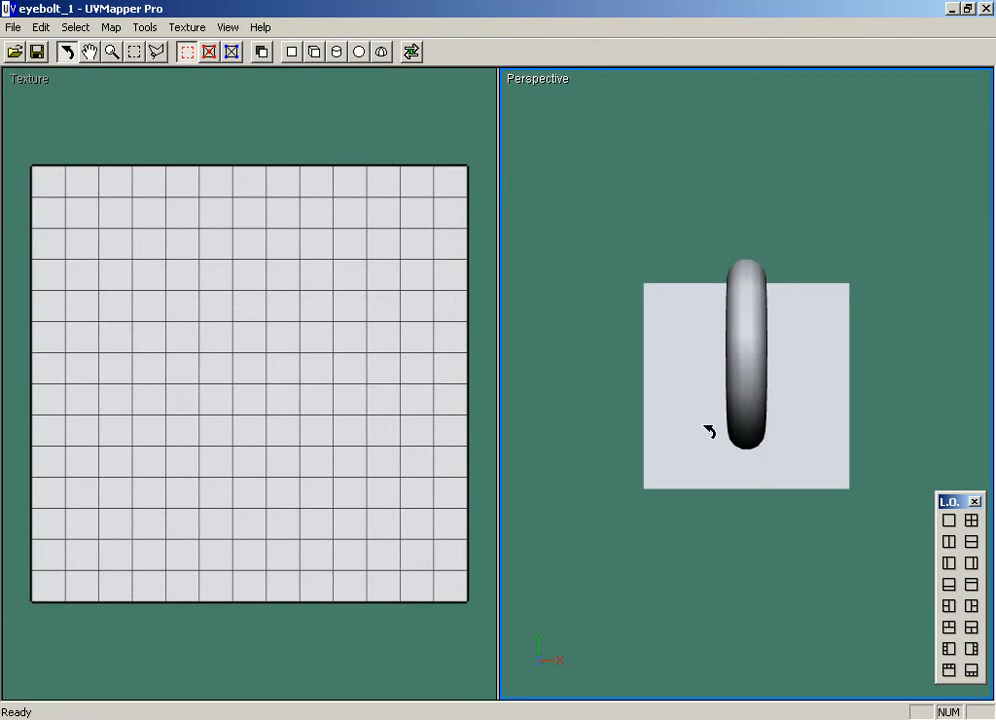
Select the cube's geometry in the perspective view and assign it to a new group named cube.
drag(709, 433, 711, 373)
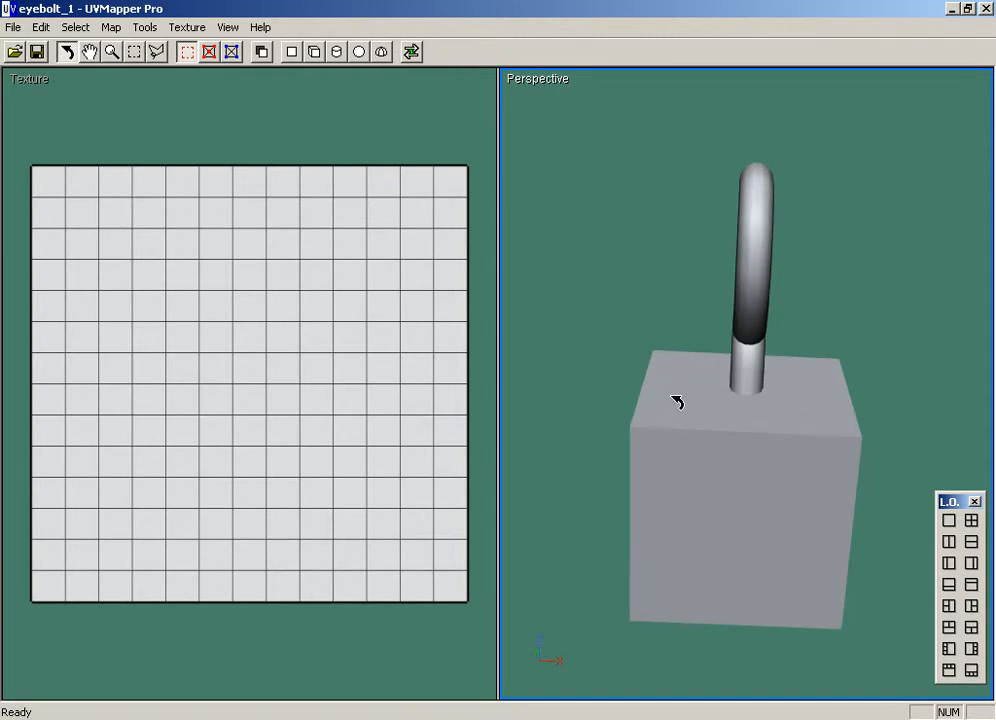
right_click(672, 398)
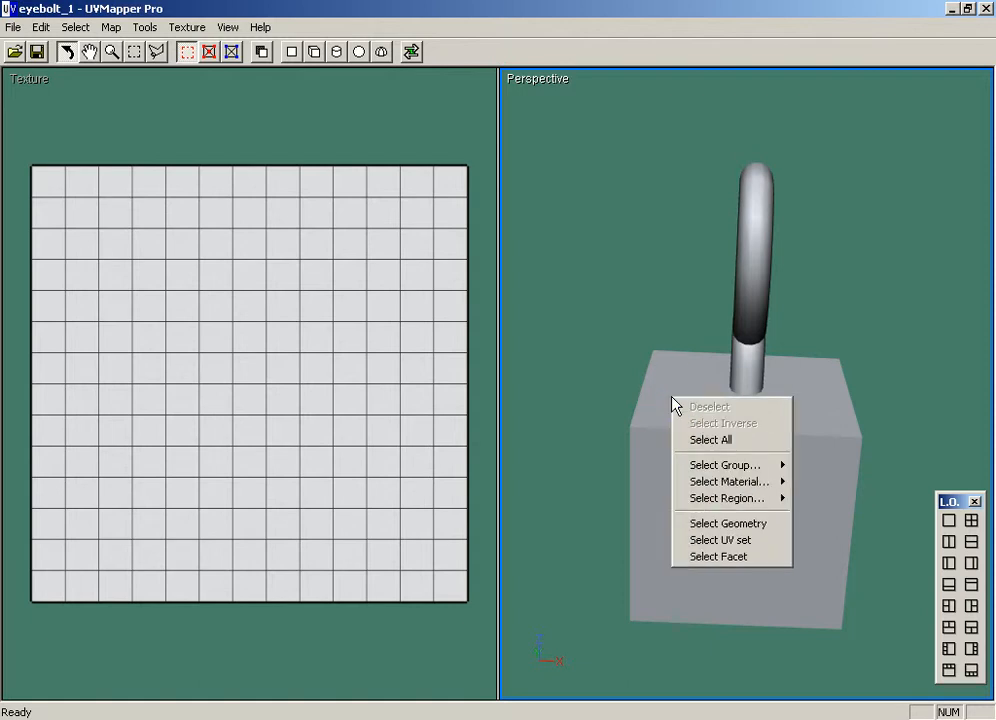
click(718, 524)
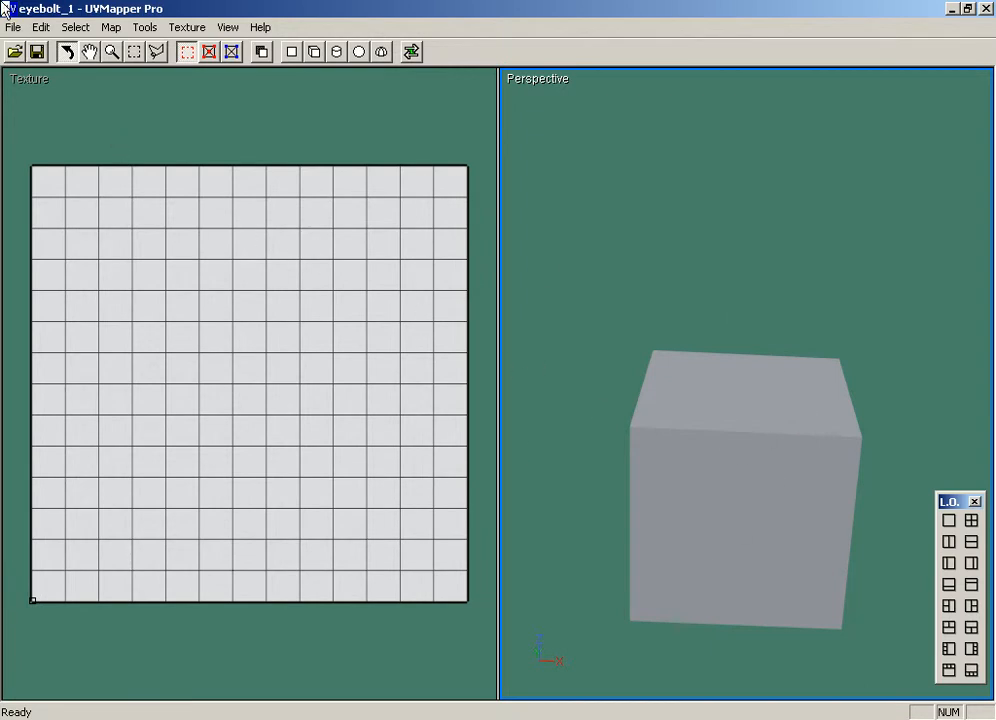
click(147, 33)
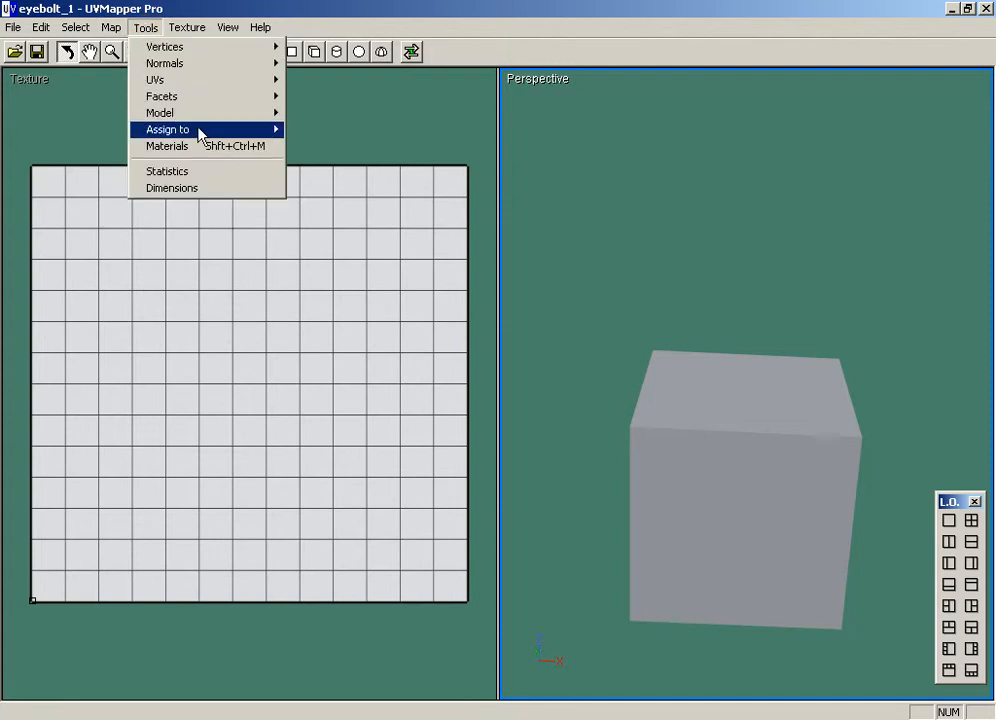
mouse_move(274, 138)
click(314, 130)
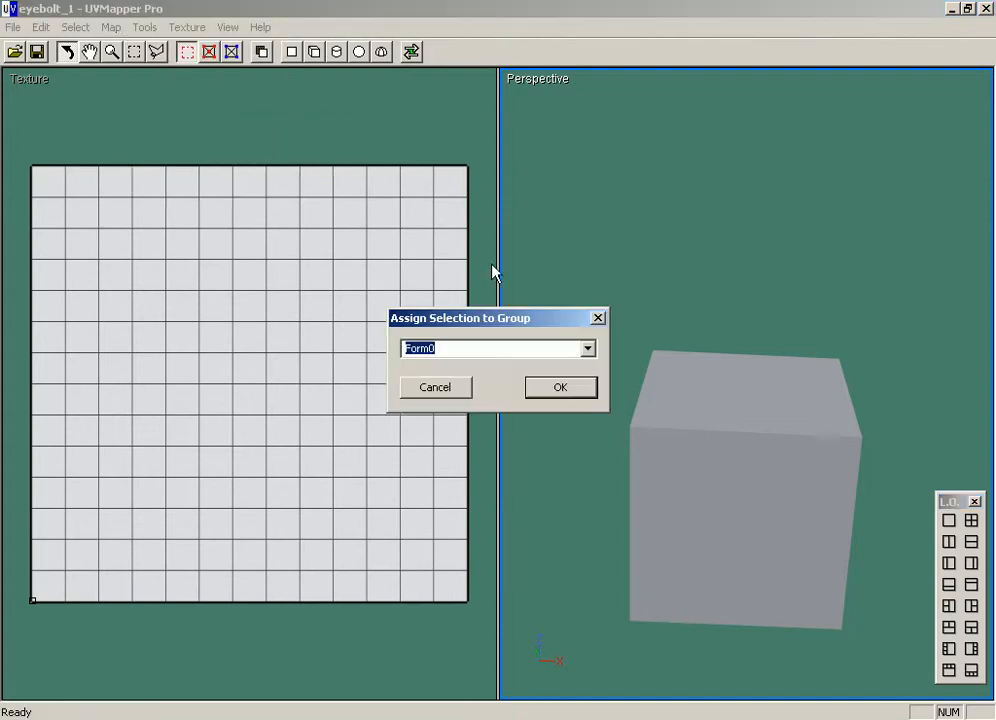
text(cub)
click(583, 389)
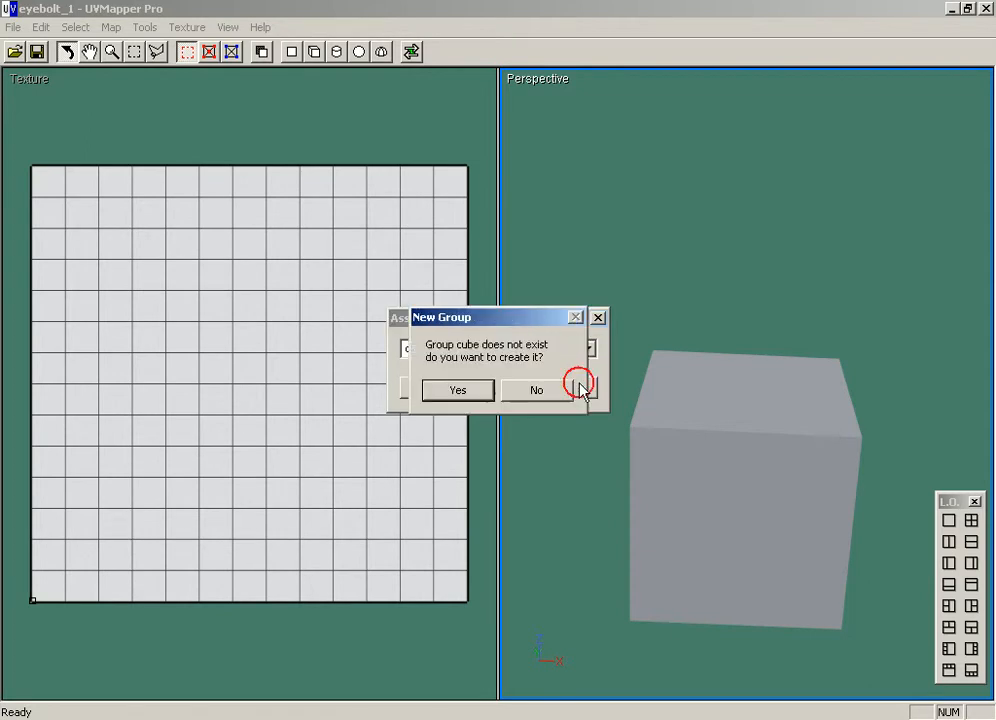
click(478, 390)
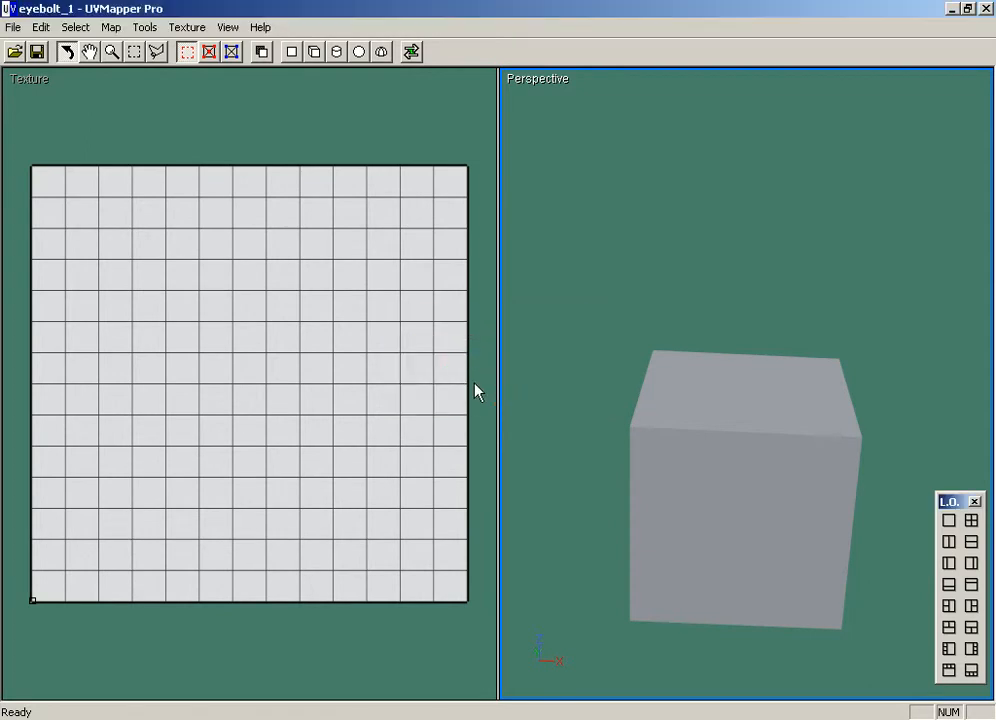
Assign the selected cube geometry to a new material named cube and clear the selection.
click(147, 28)
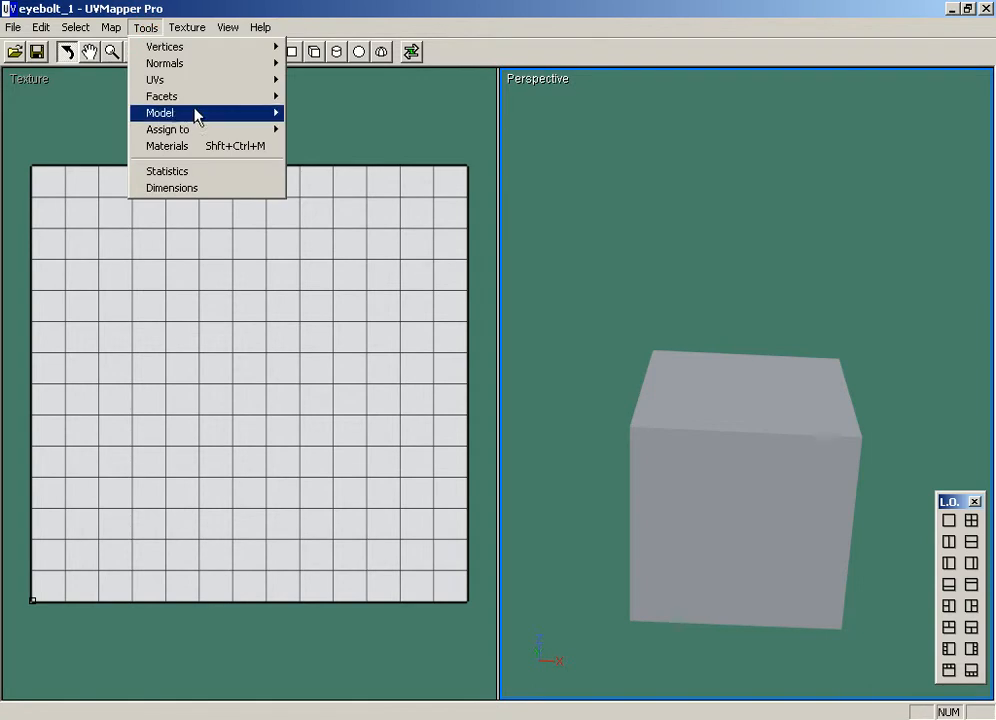
mouse_move(227, 131)
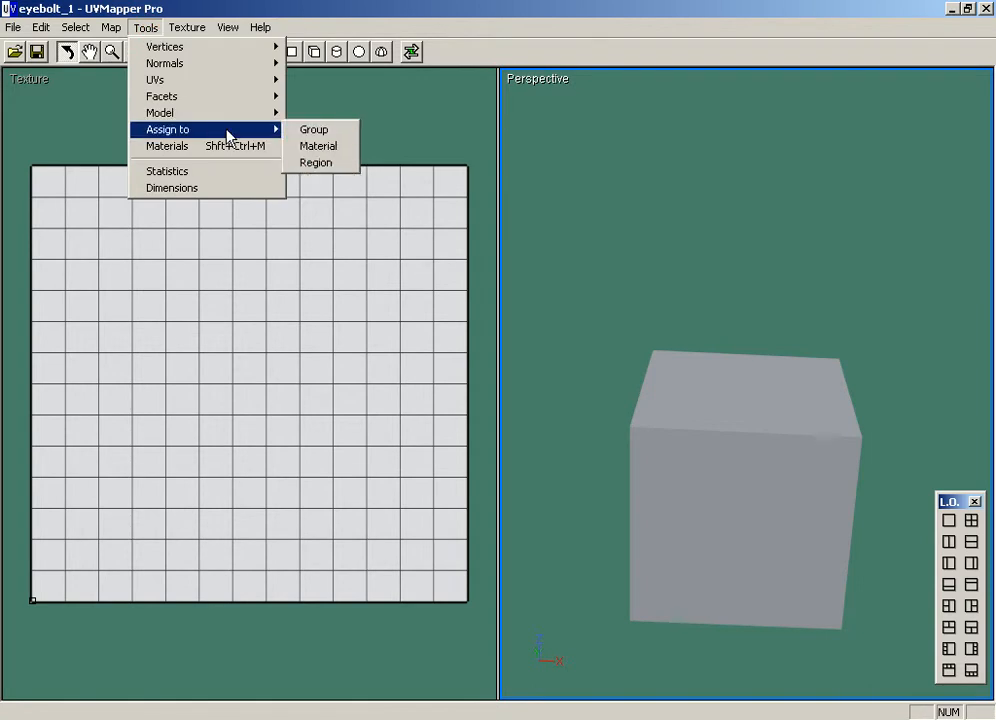
click(349, 147)
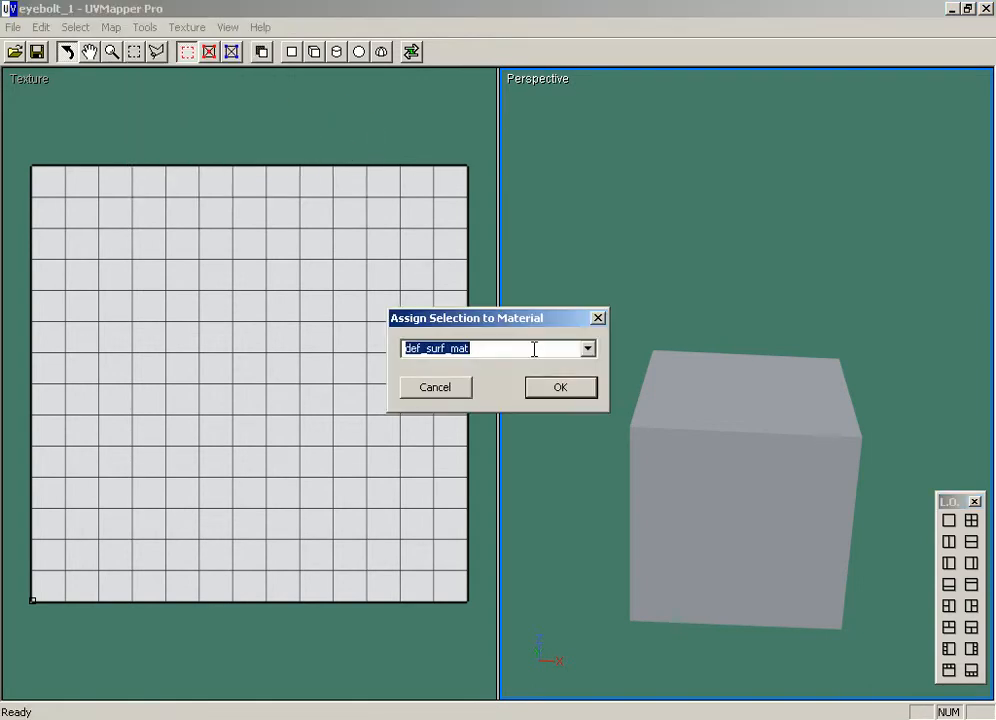
text(cube)
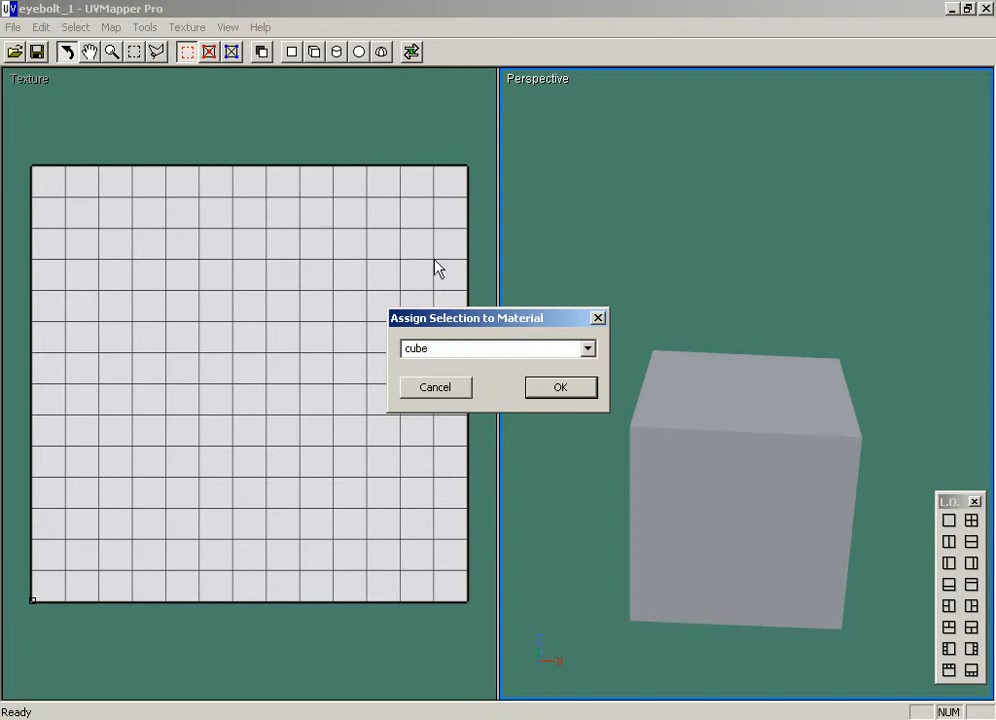
click(545, 388)
click(459, 389)
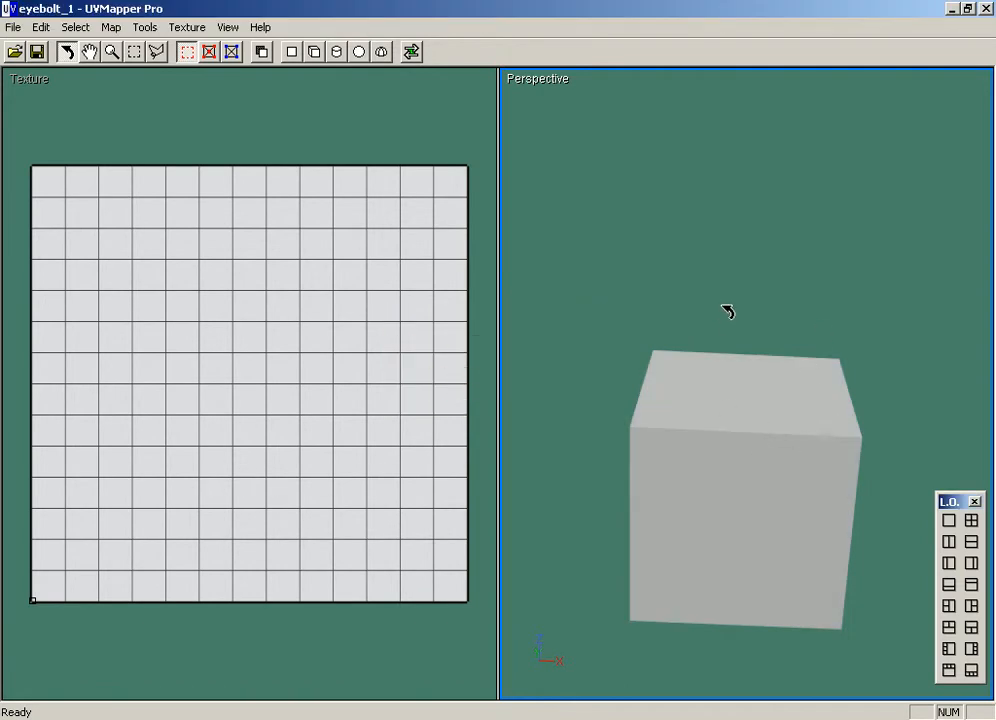
key(])
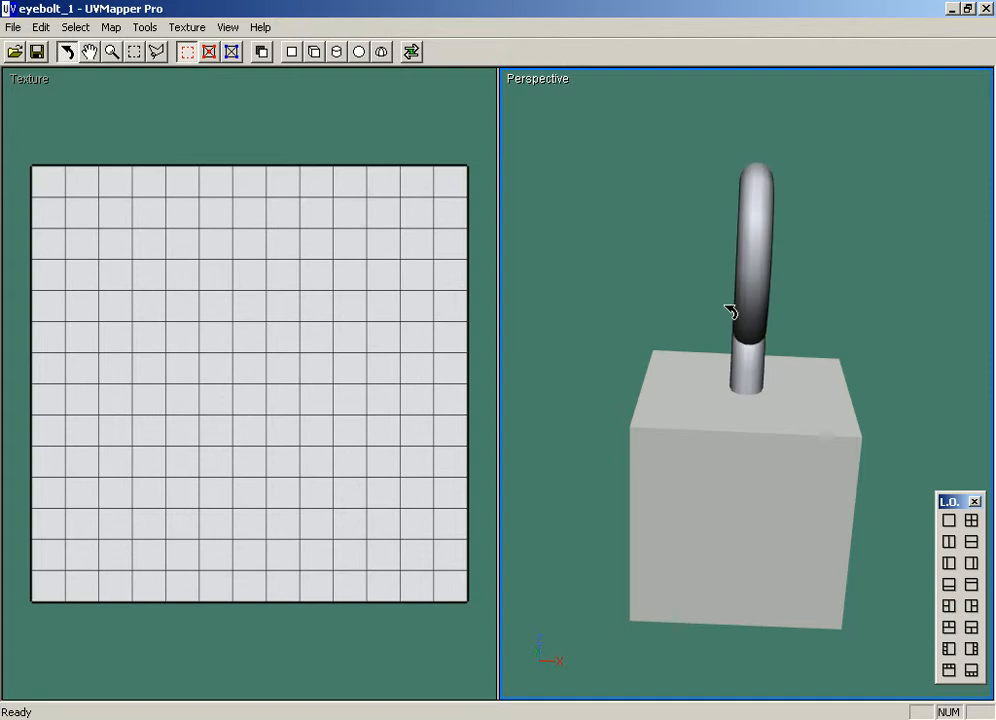
Select the ring-shaped bolt's geometry in the perspective view and assign it to a new group named eyebolt.
drag(747, 347, 678, 345)
right_click(634, 284)
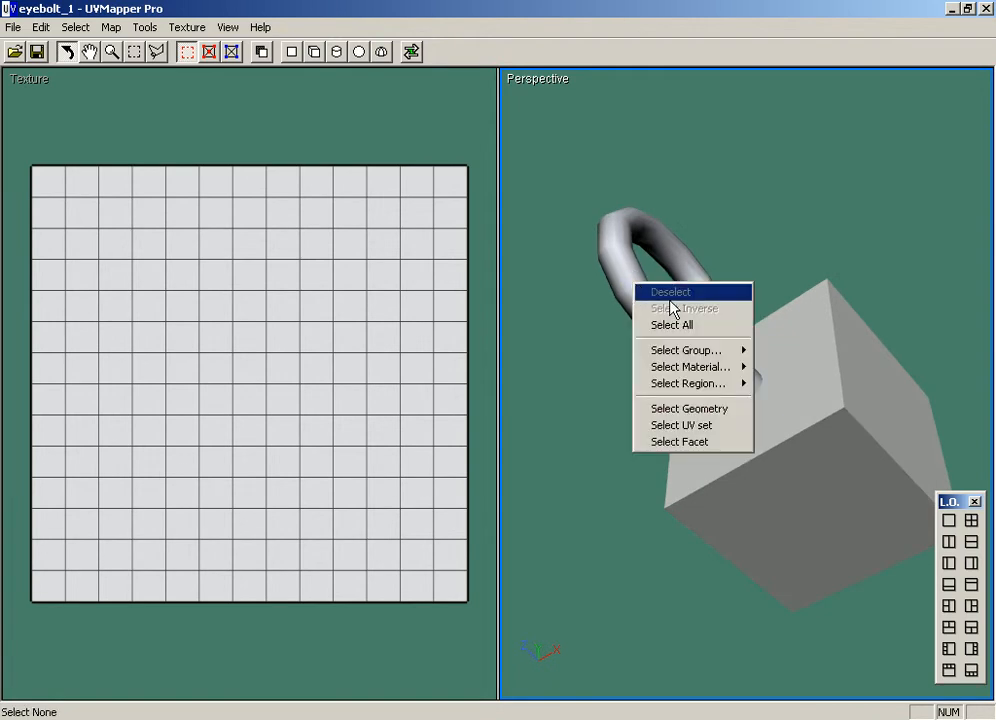
click(738, 410)
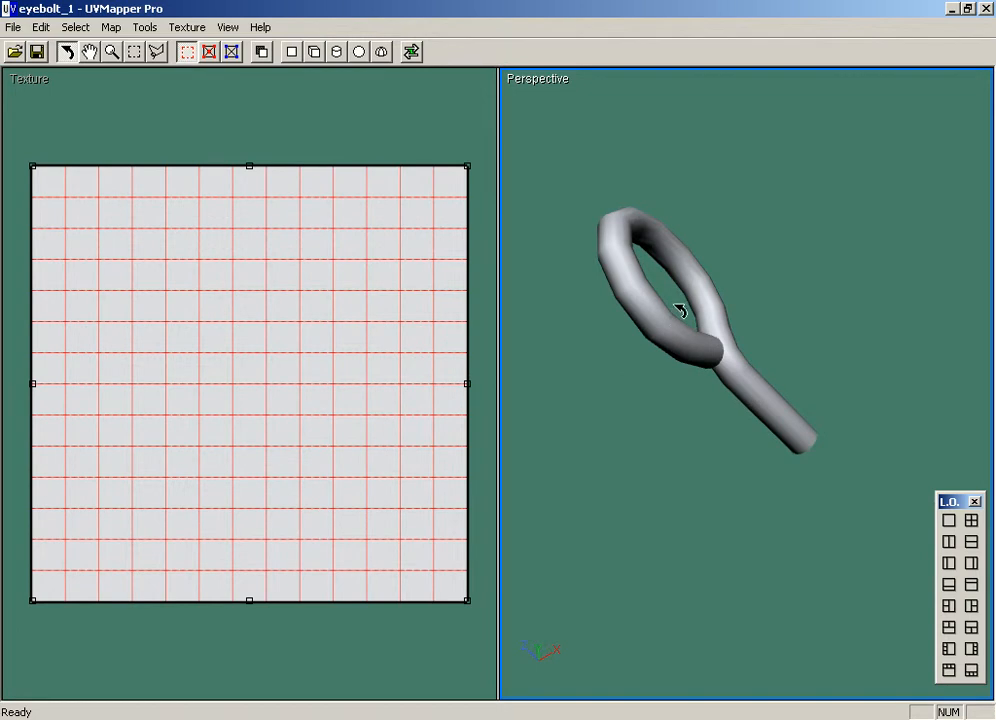
click(147, 28)
mouse_move(236, 131)
click(327, 133)
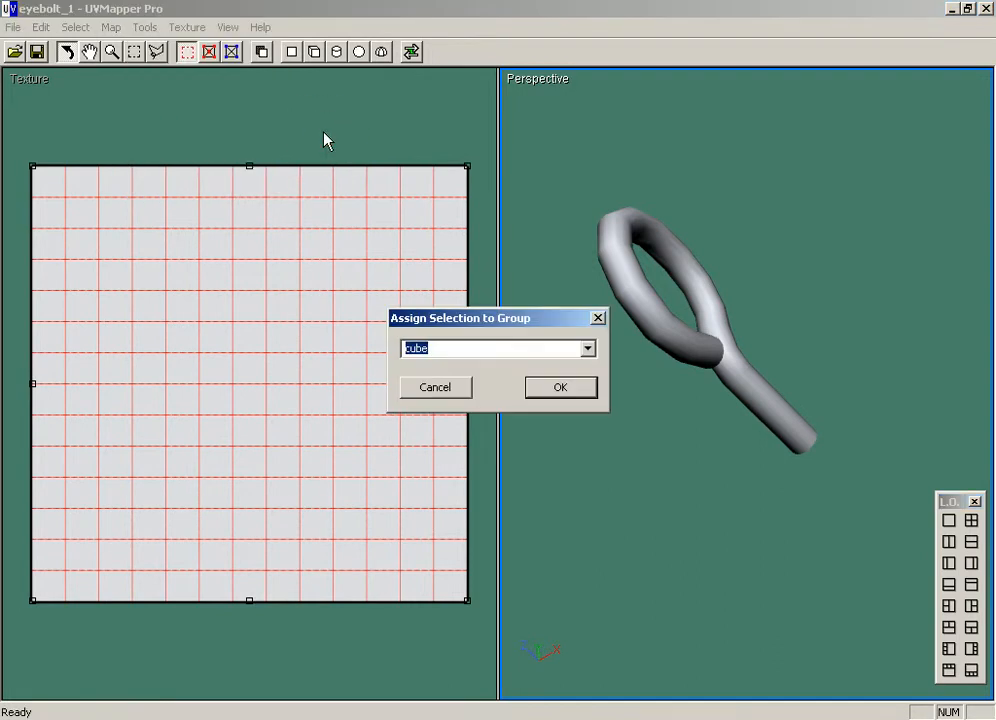
text(e)
click(566, 389)
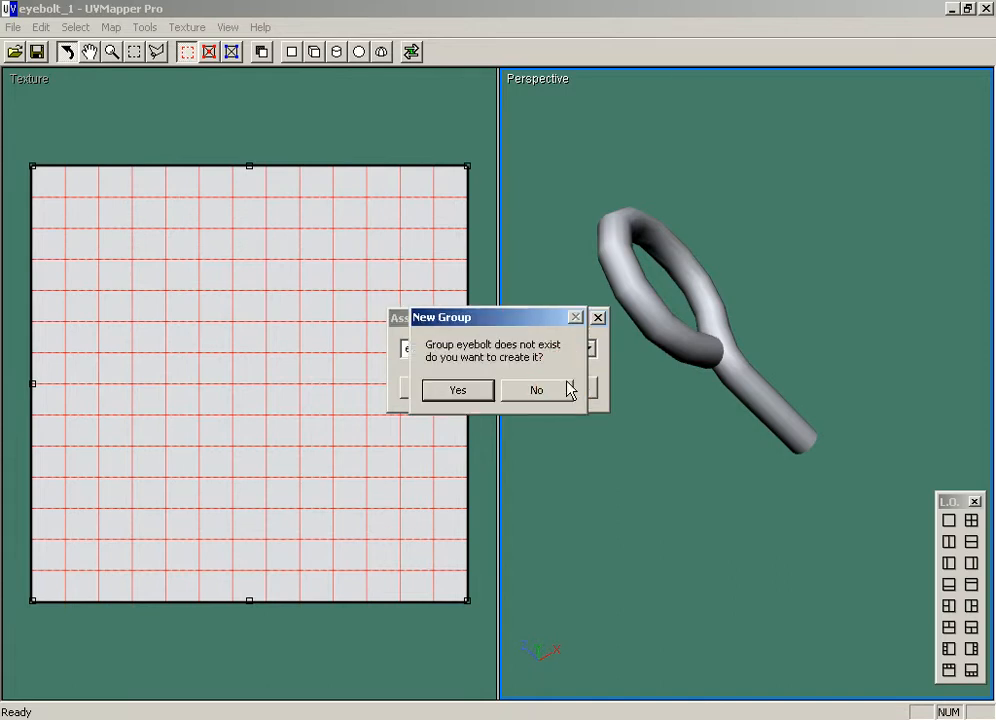
click(457, 390)
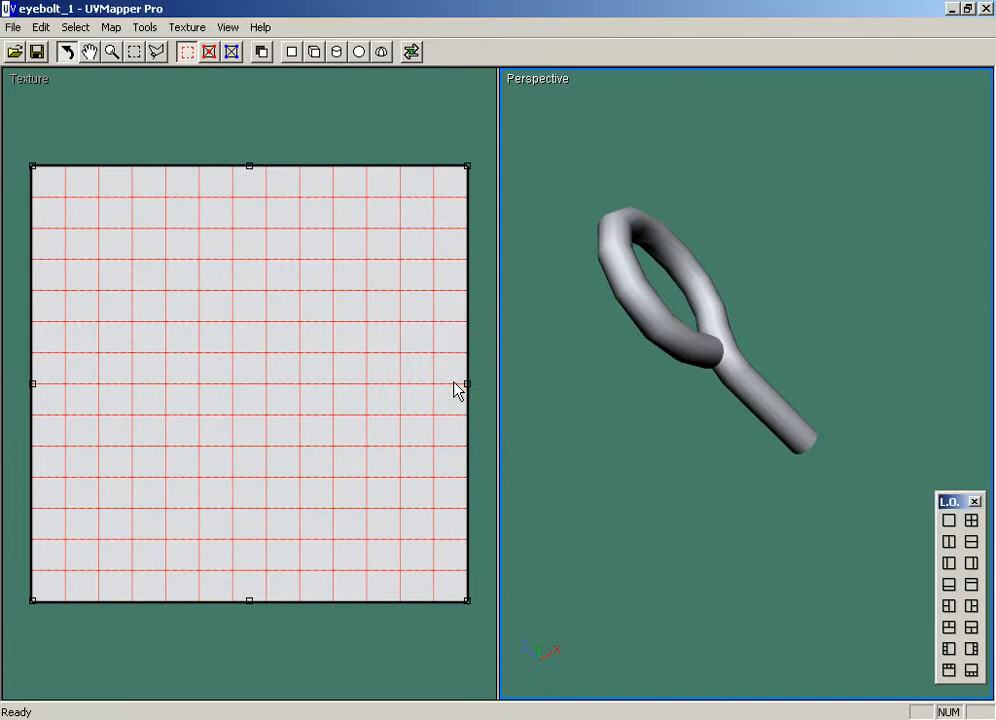
Assign the selected bolt geometry to a new material named eyebolt and clear the selection.
click(146, 28)
mouse_move(212, 132)
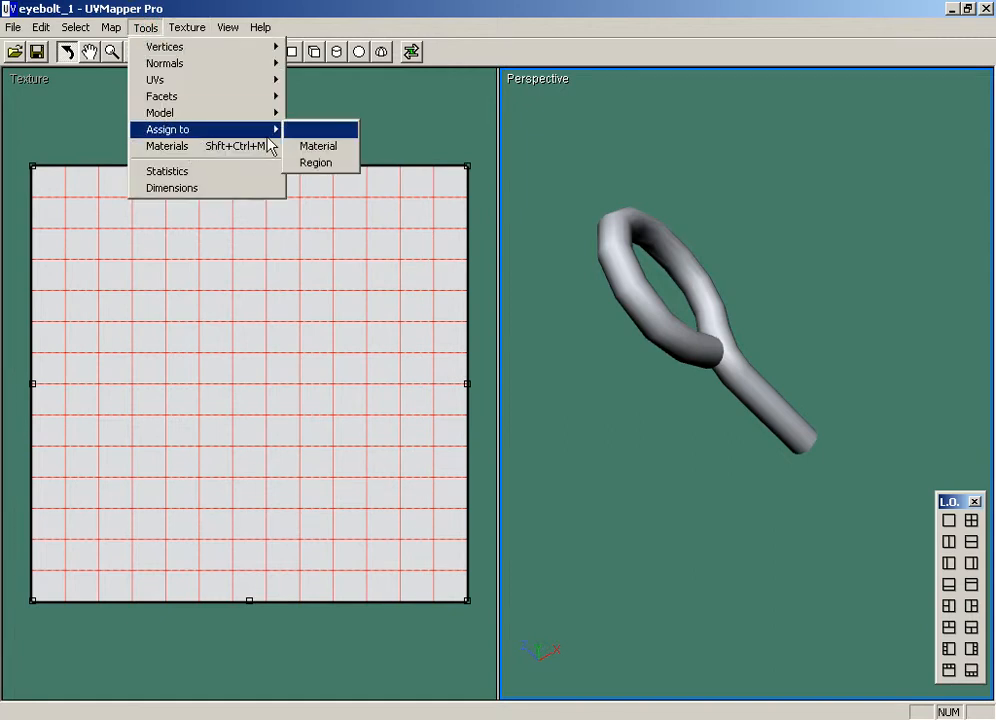
click(345, 149)
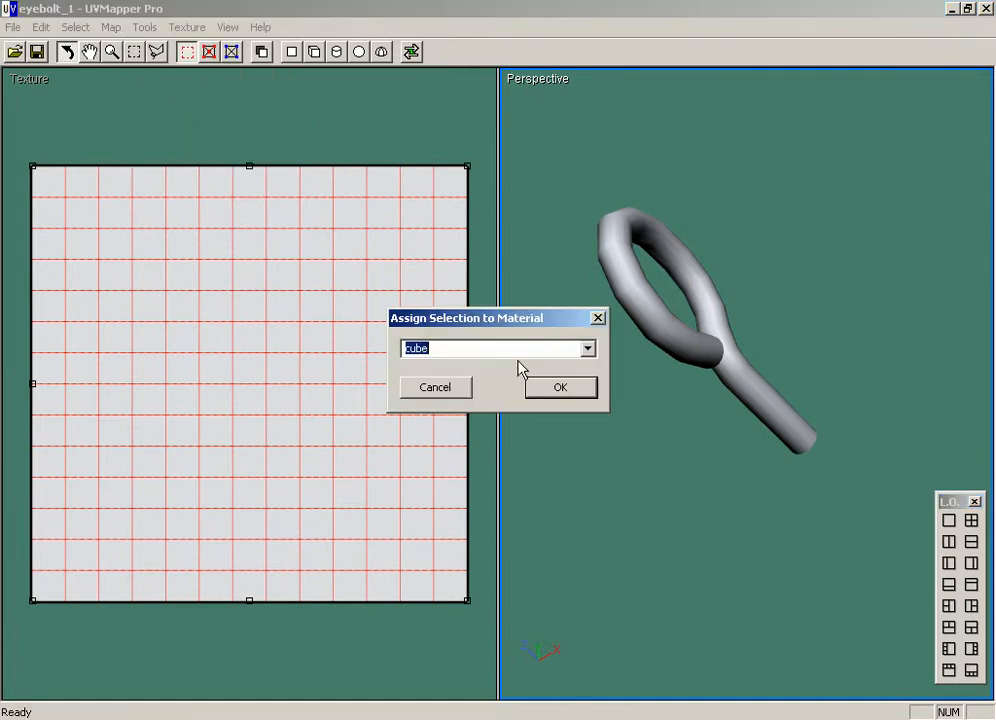
text(e)
click(531, 390)
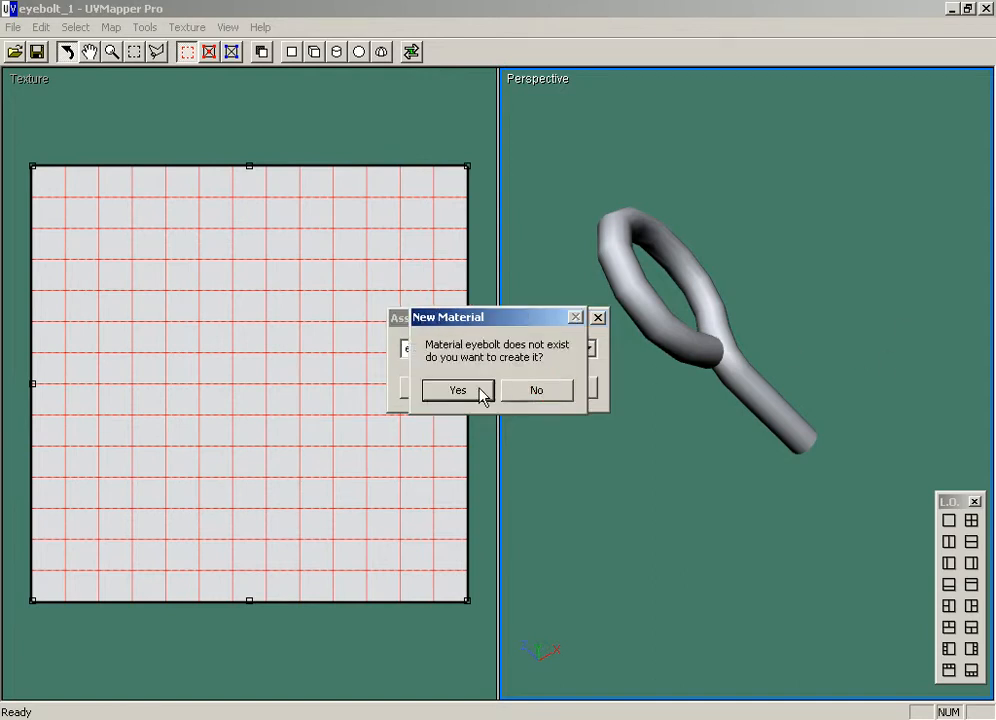
click(481, 390)
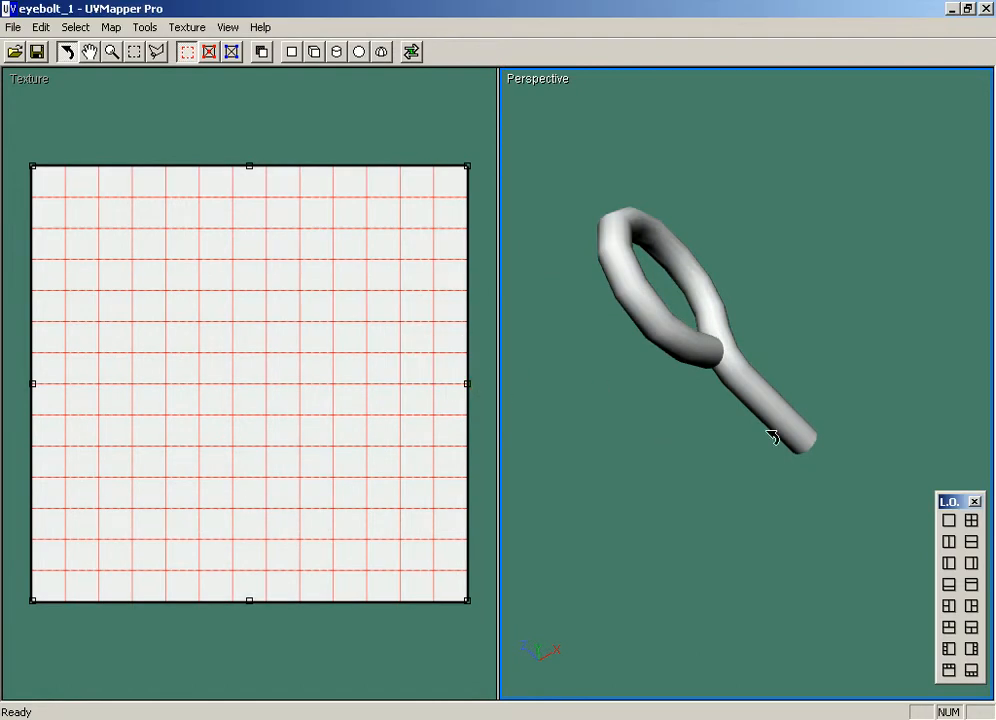
drag(669, 333, 729, 313)
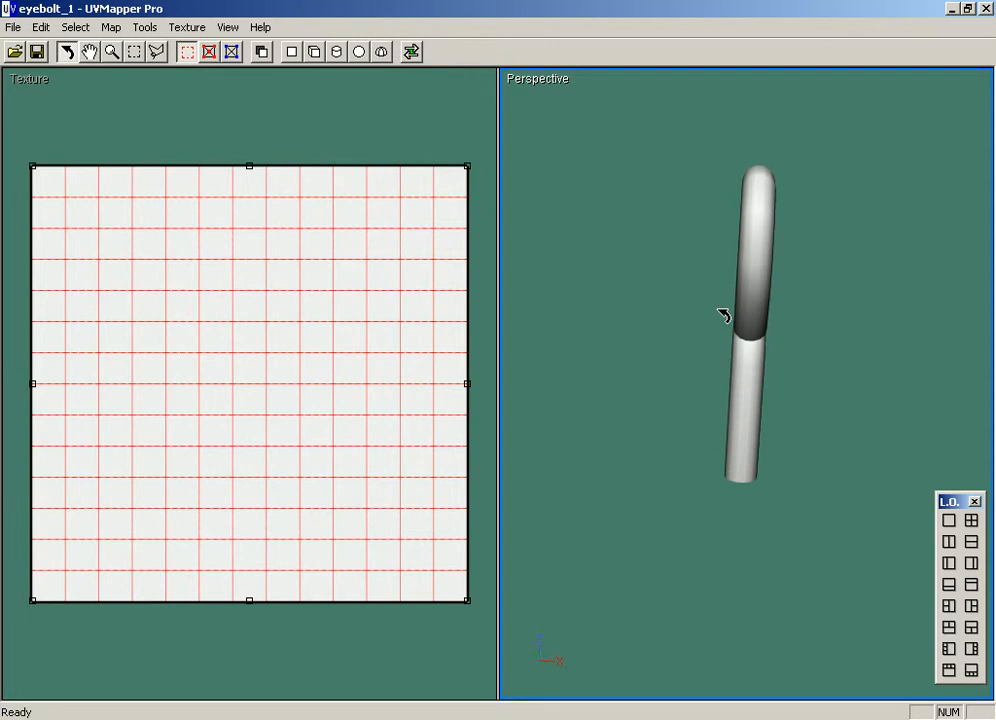
drag(745, 451, 596, 369)
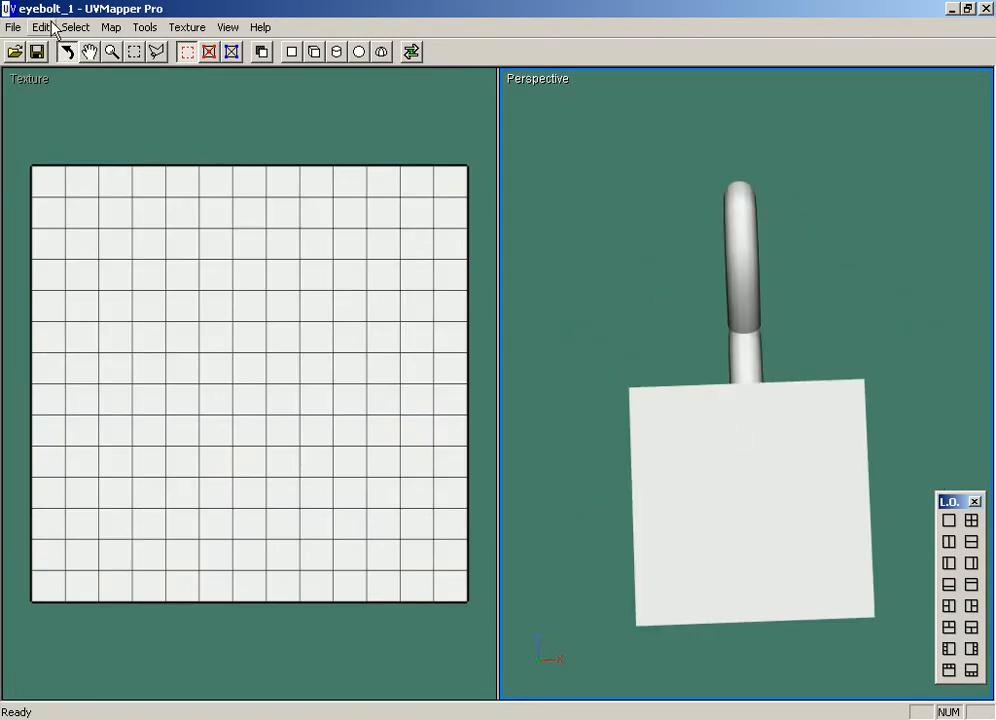
Save the complete model as eyebolt_1uv in the eyebolt folder, leaving all OBJ export options unchecked.
click(10, 27)
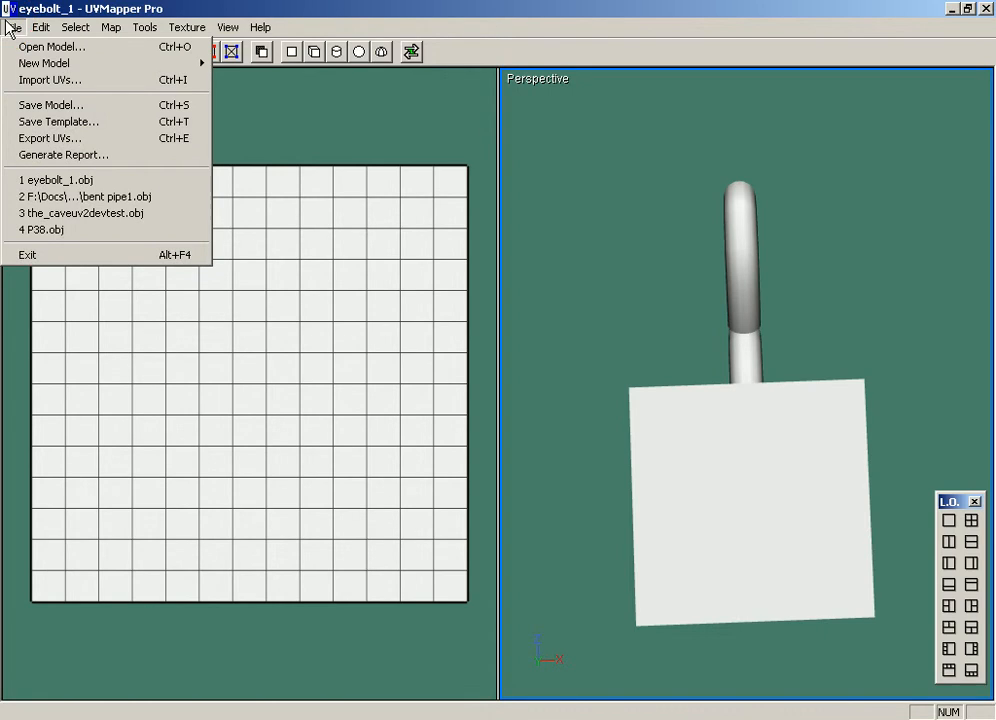
click(56, 106)
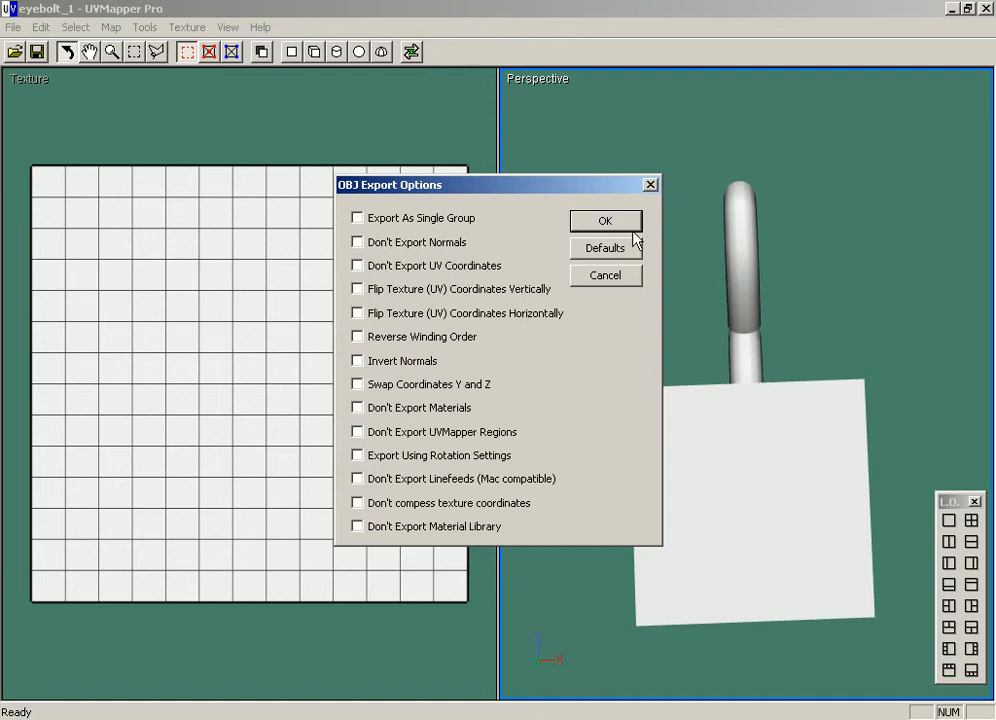
click(605, 221)
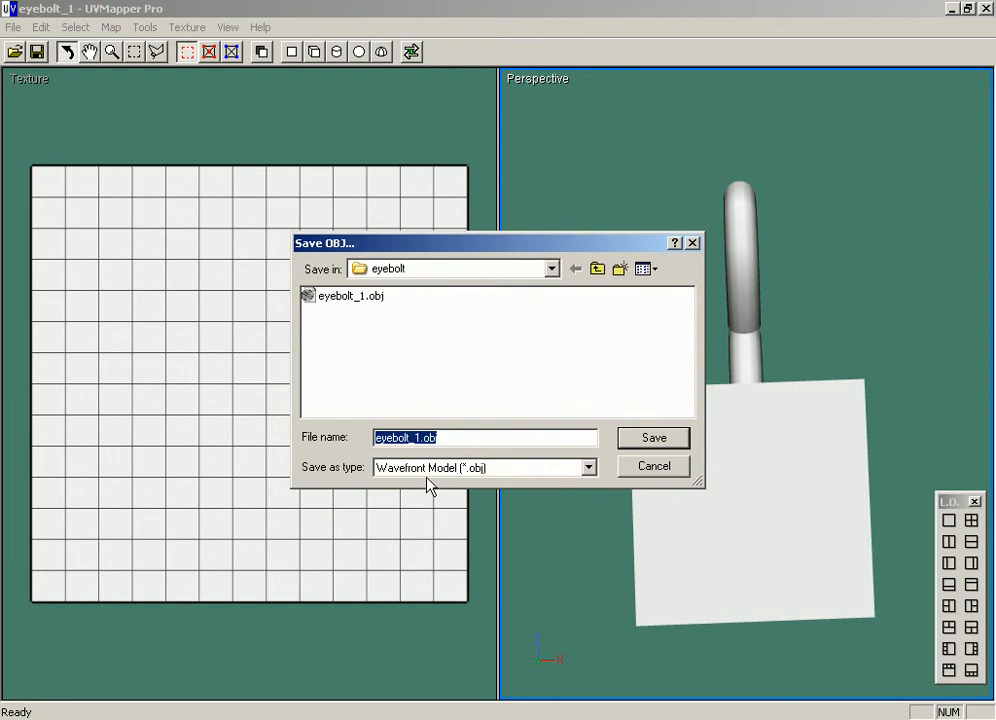
drag(456, 437, 428, 433)
text(uv)
click(679, 438)
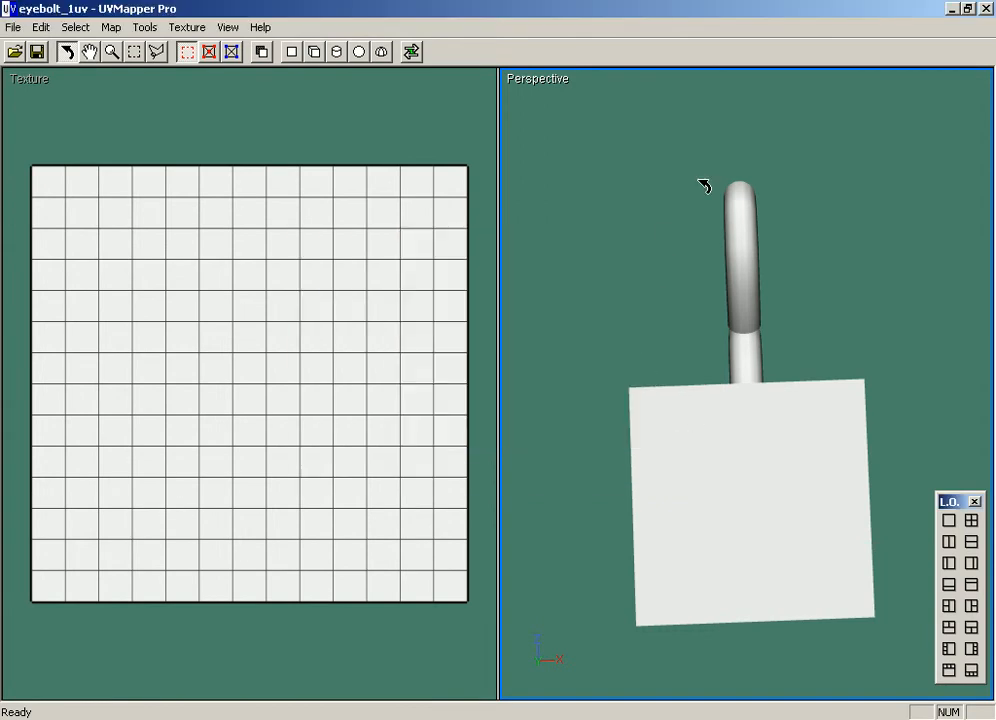
Select the cube group and delete it from the model.
right_click(675, 437)
mouse_move(780, 505)
click(842, 518)
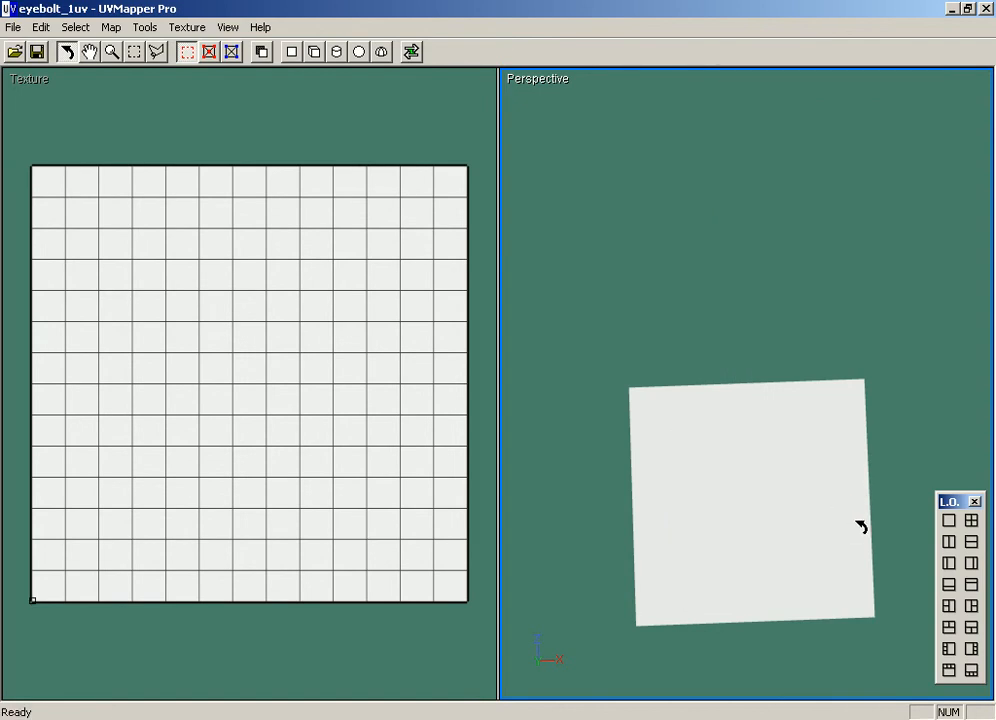
key(Delete)
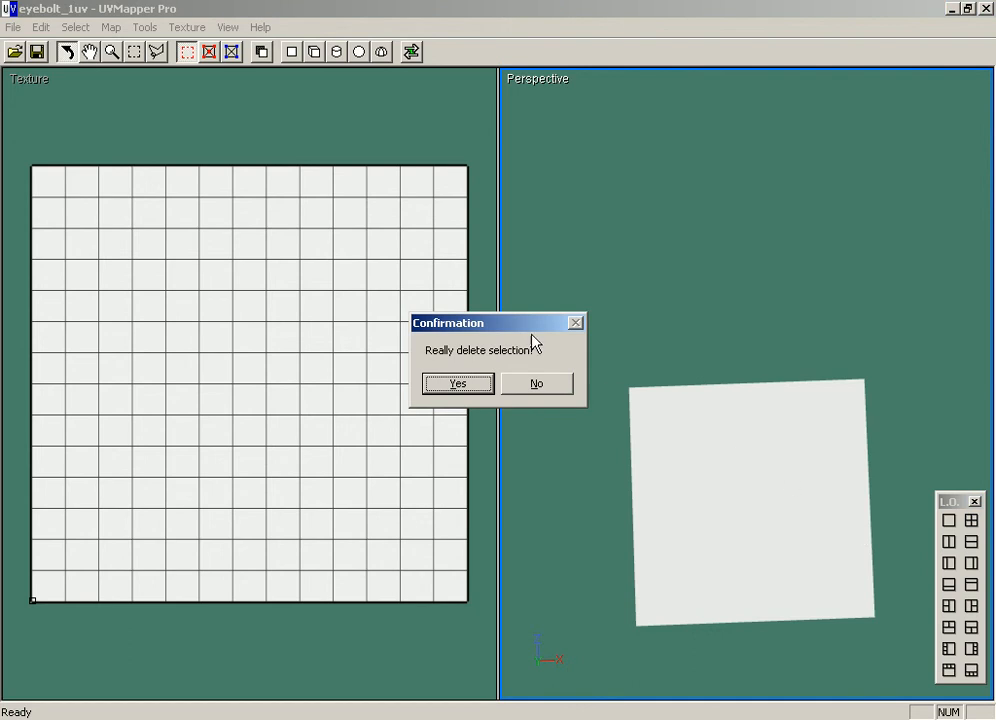
click(471, 386)
Save the remaining bolt as a separate OBJ model named "eyebolt_1uveyebolt only", leaving all export options unchecked.
mouse_move(704, 361)
mouse_down()
mouse_move(722, 413)
mouse_move(836, 425)
mouse_move(826, 417)
mouse_up()
click(12, 27)
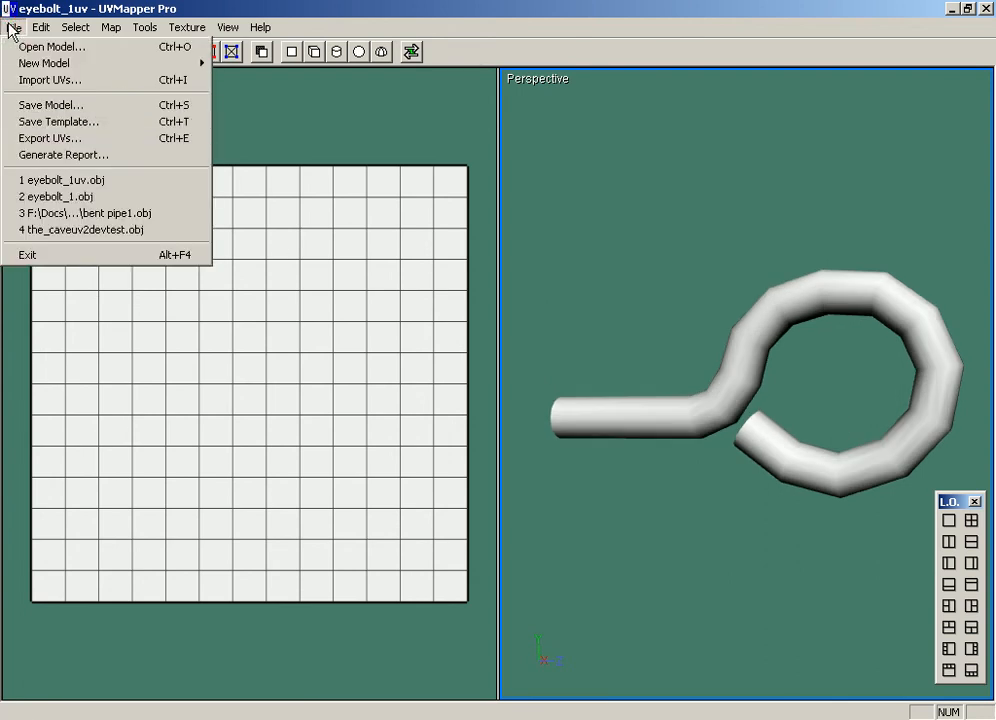
click(50, 104)
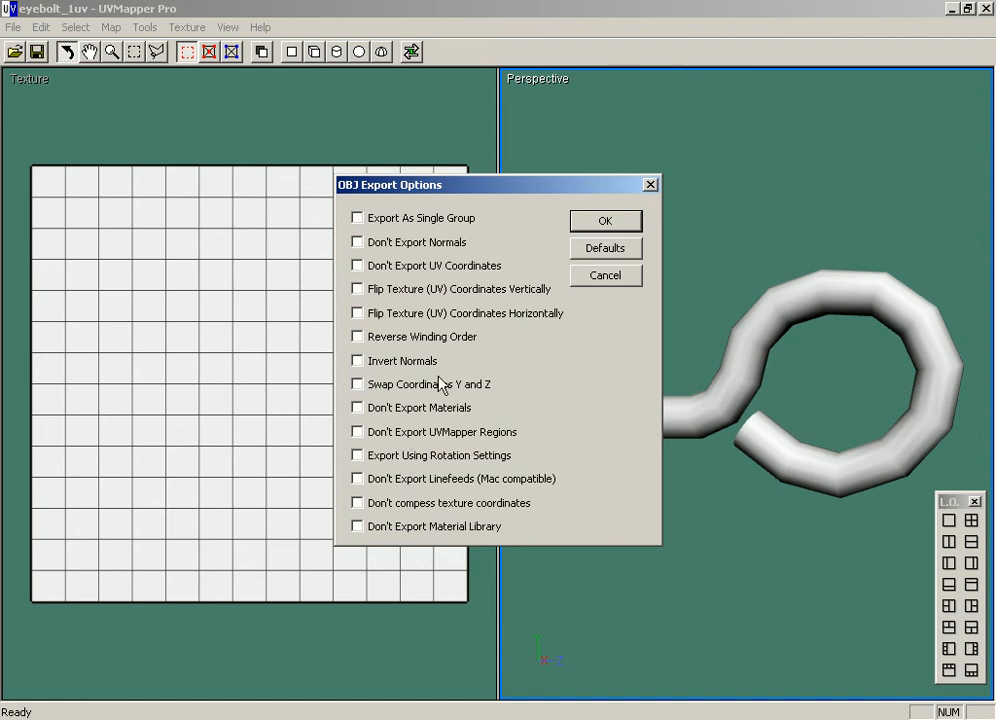
click(624, 219)
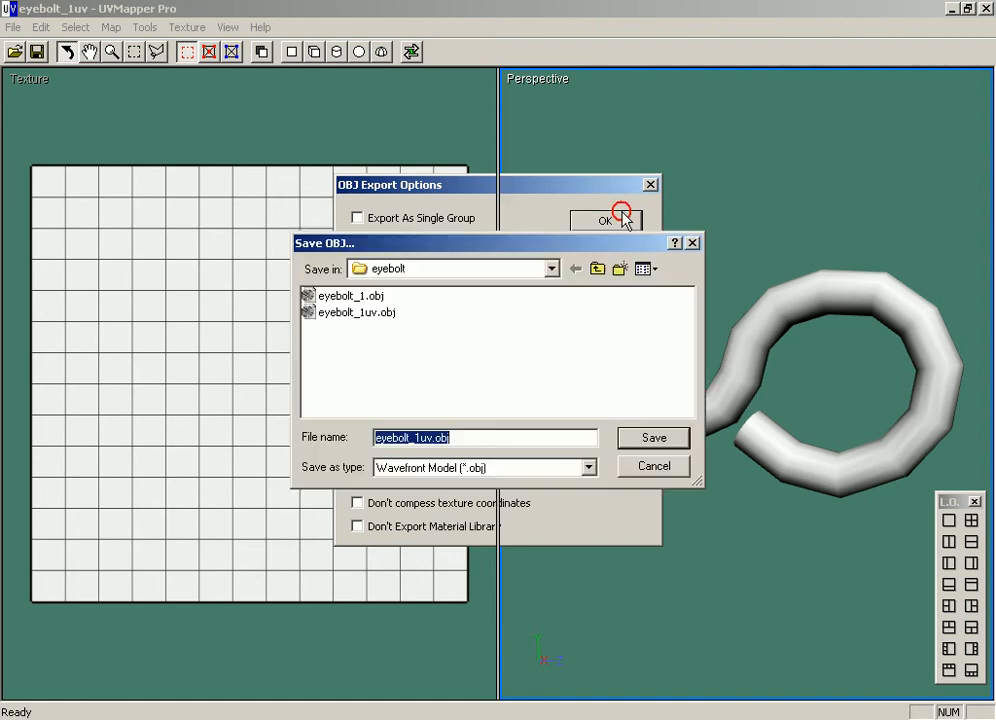
click(466, 437)
drag(466, 437, 432, 426)
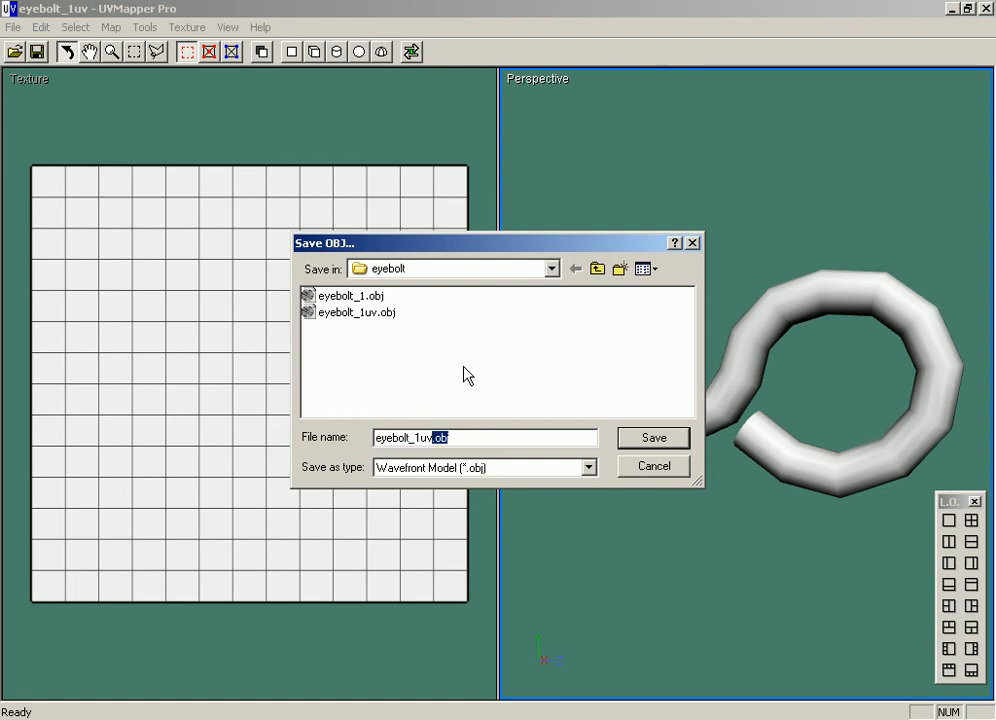
text(eyebolt only)
click(666, 437)
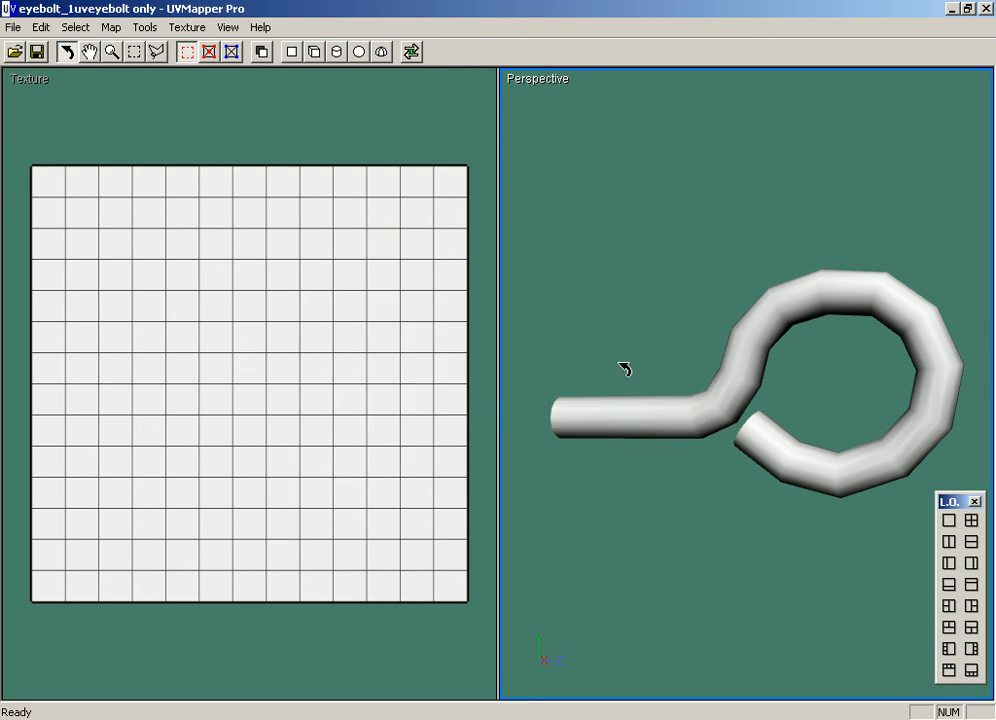